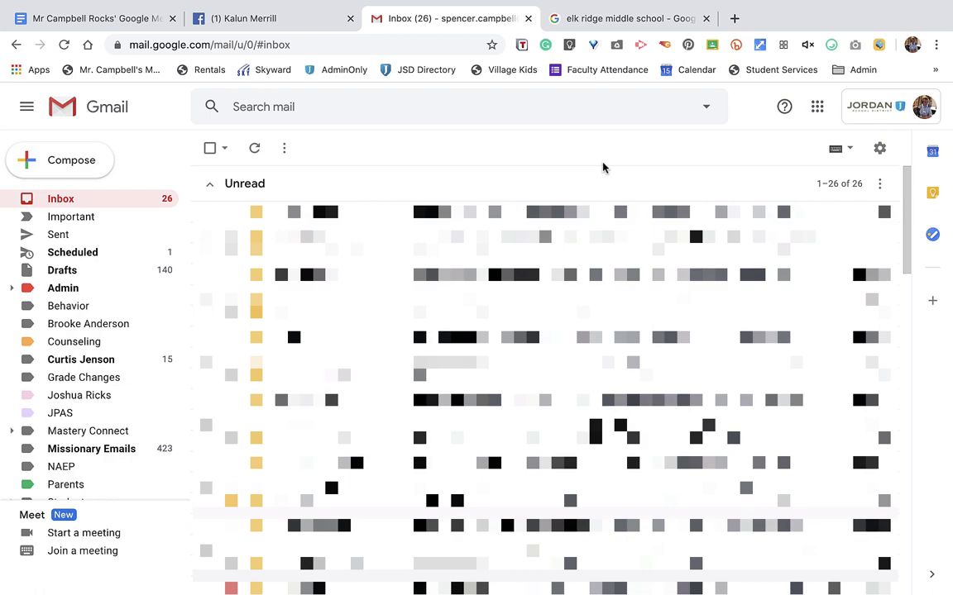
Step: Open the mail settings and go to the signature section of the general settings
click(845, 149)
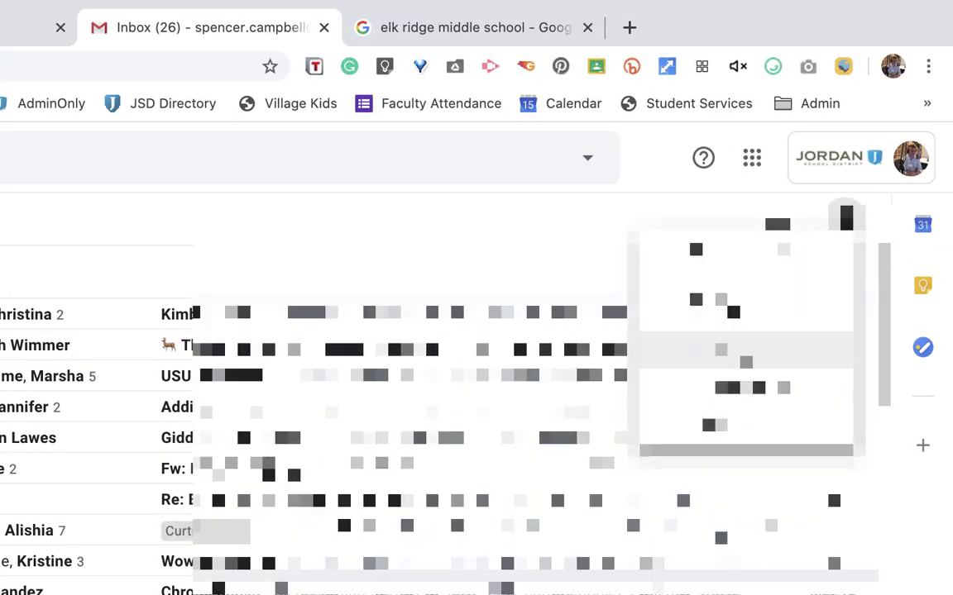
click(711, 341)
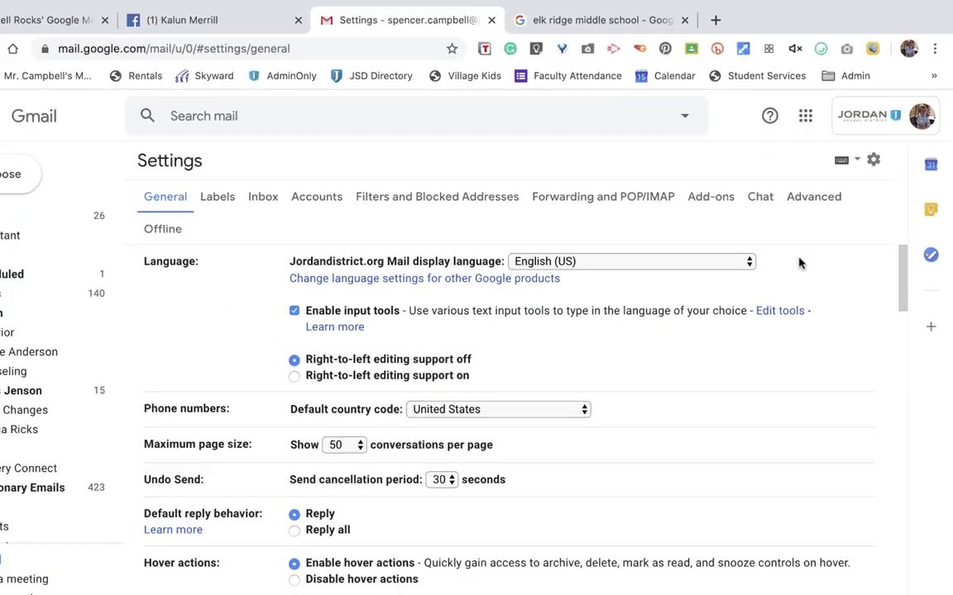
scroll(310, 266, down, 1)
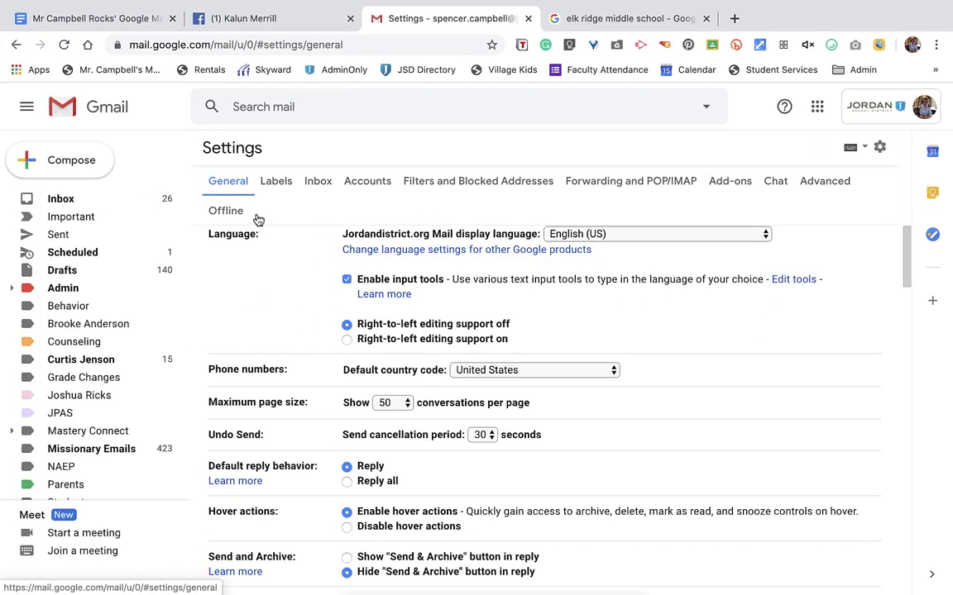
scroll(282, 238, down, 10)
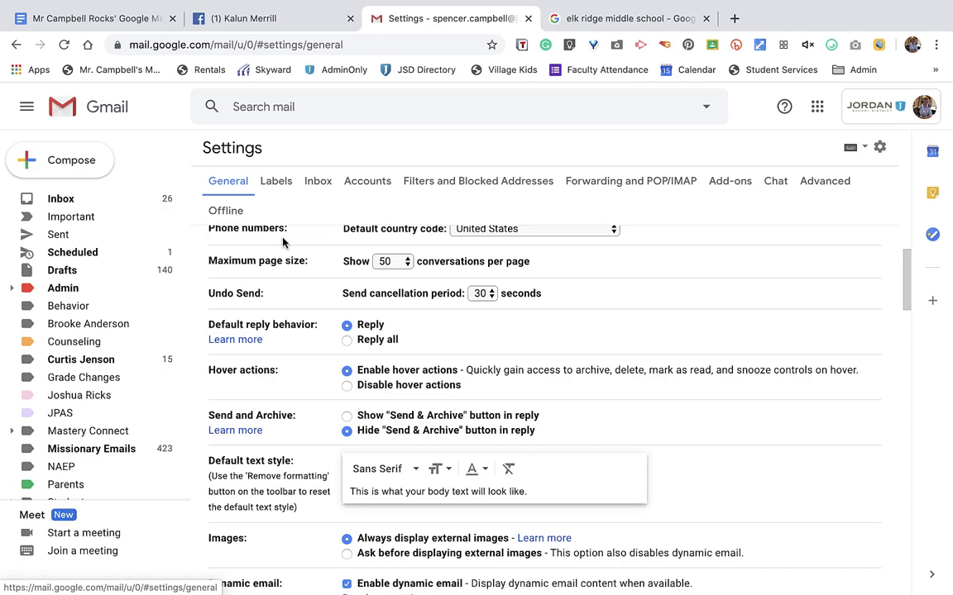
scroll(282, 240, down, 10)
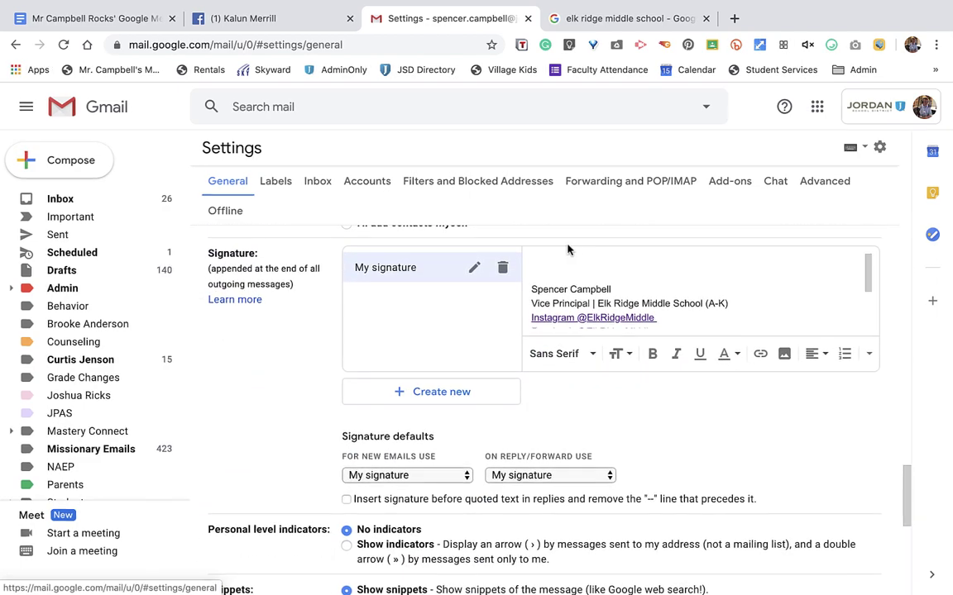
scroll(755, 289, down, 3)
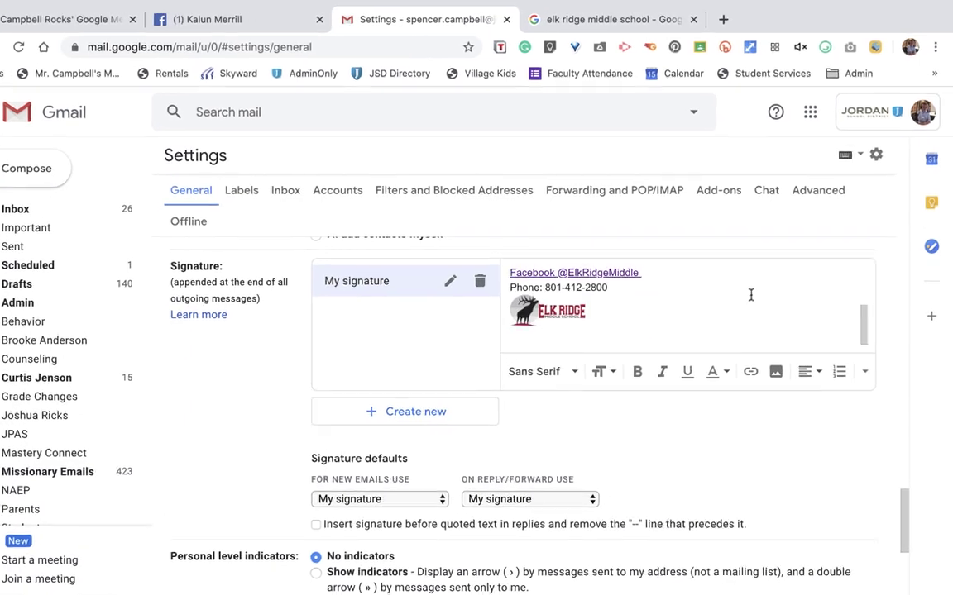
Step: Delete the existing school logo from the signature and leave an empty line below the phone number
click(571, 339)
key(BackSpace)
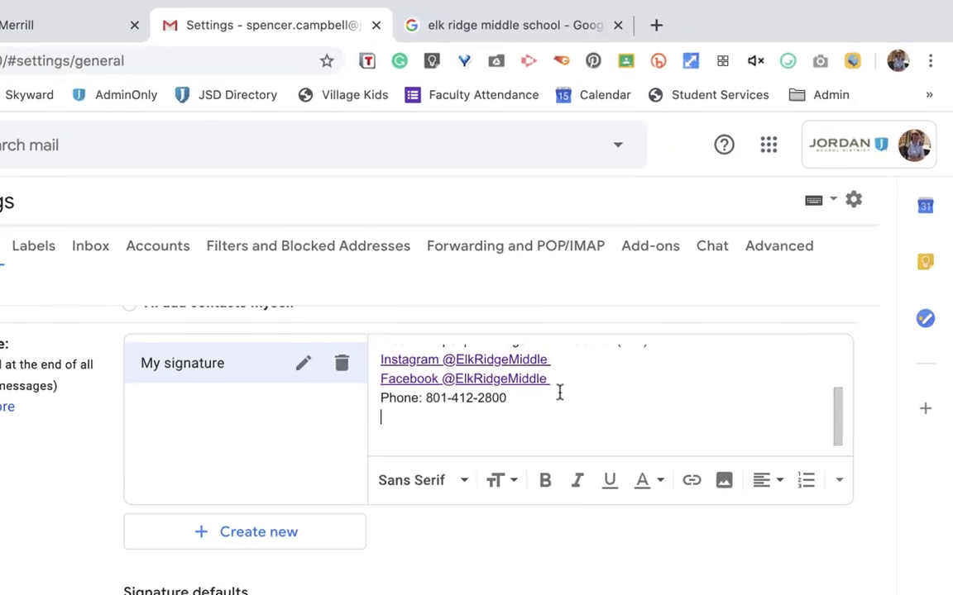
scroll(559, 392, up, 3)
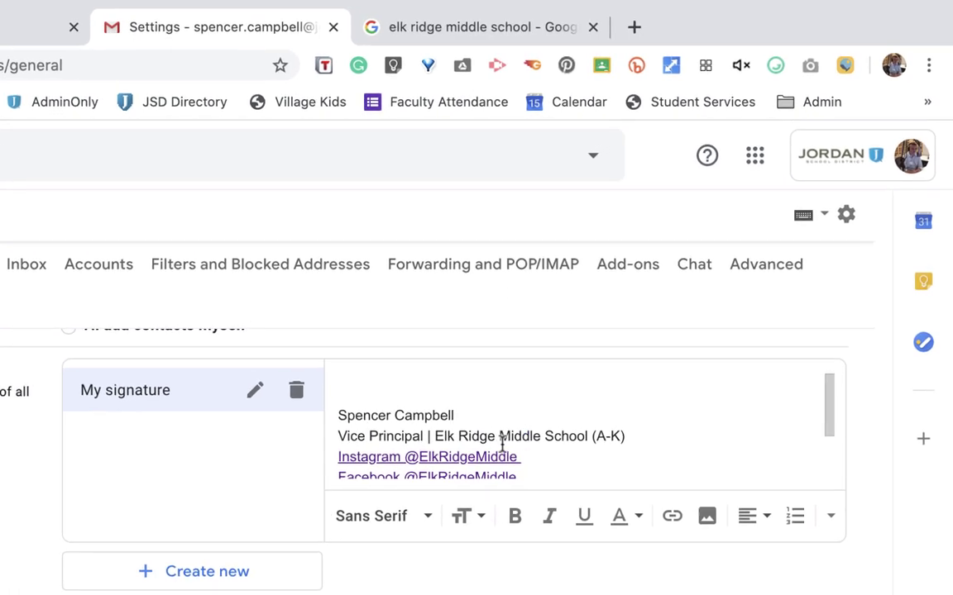
scroll(570, 445, down, 3)
scroll(496, 449, up, 3)
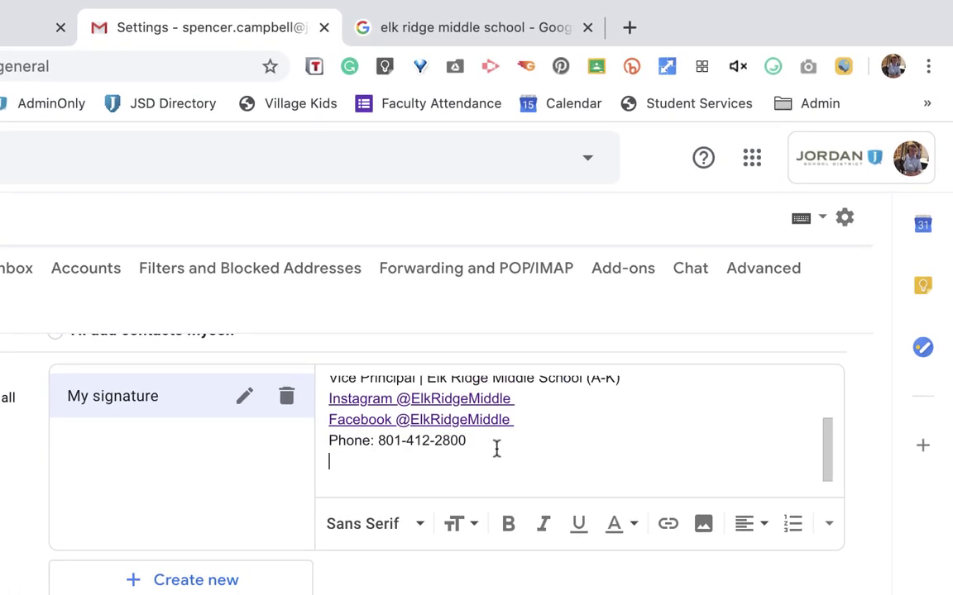
scroll(529, 506, down, 1)
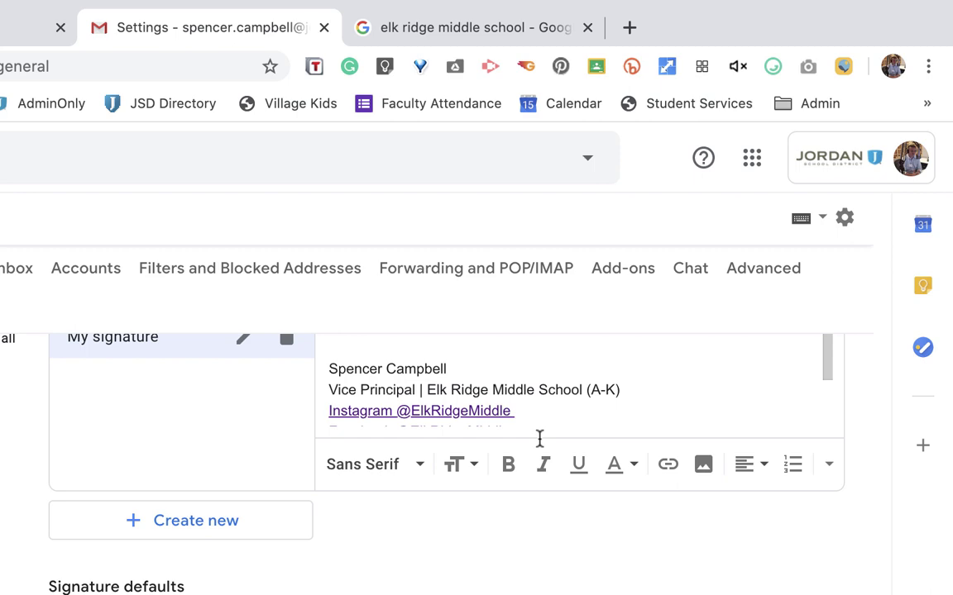
scroll(565, 389, down, 3)
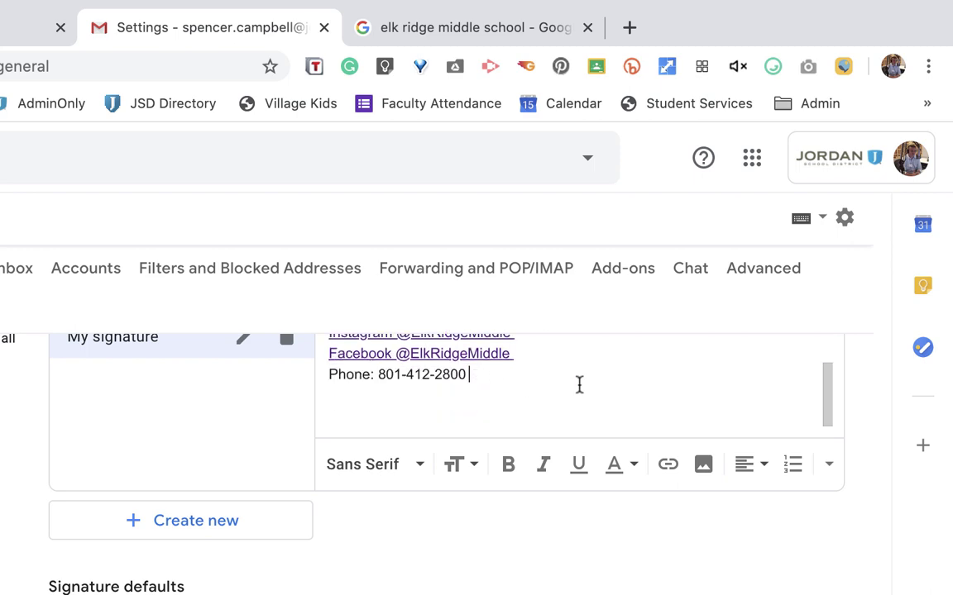
key(Return)
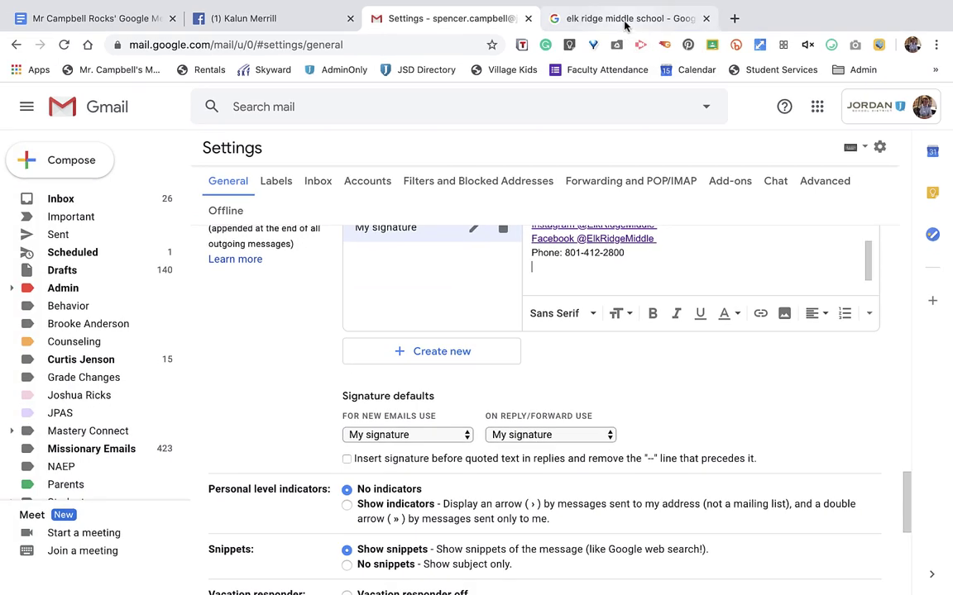
Step: Switch to the Google image results and copy the link address of the Elk Ridge Middle School logo
click(624, 20)
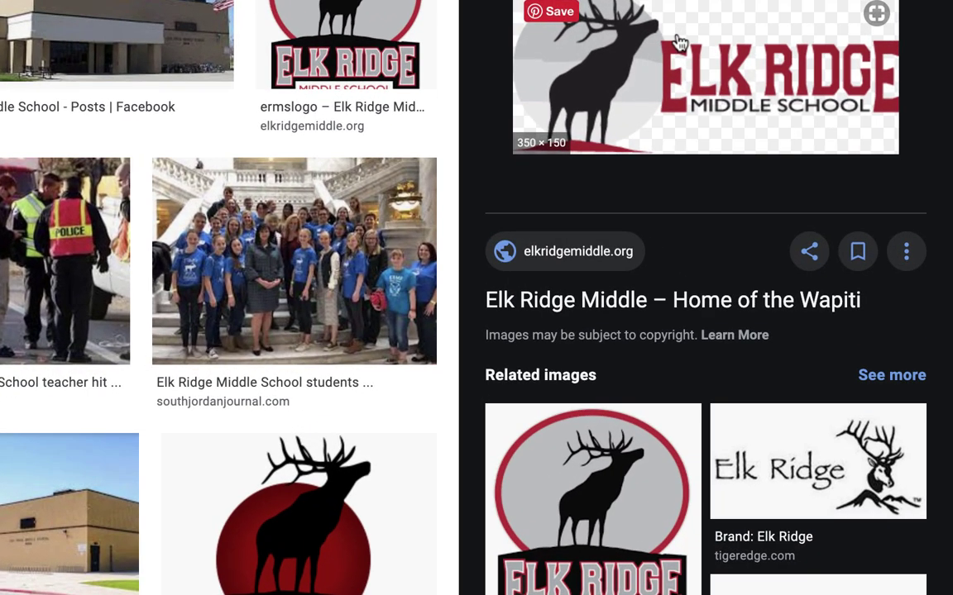
right_click(723, 101)
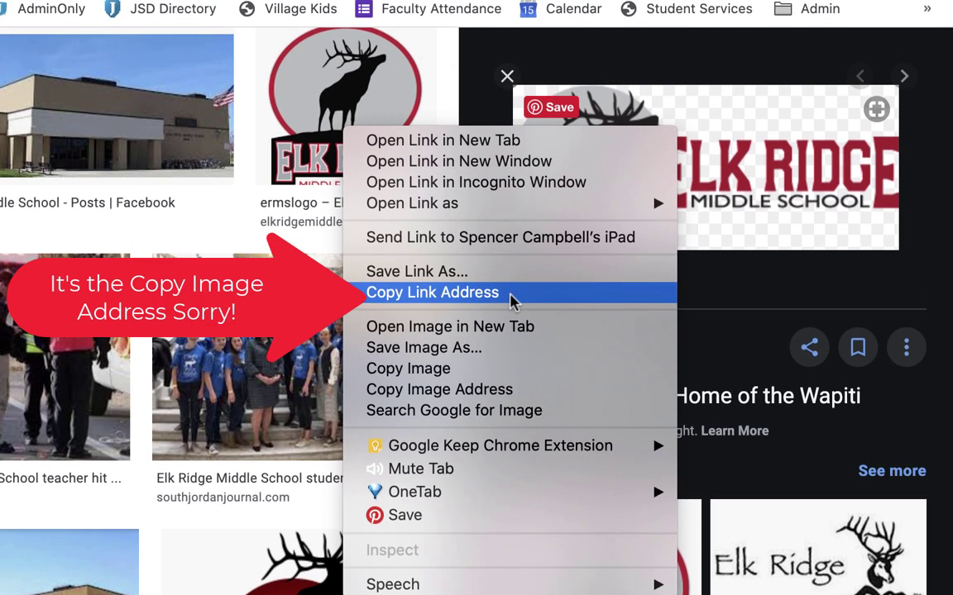
click(511, 294)
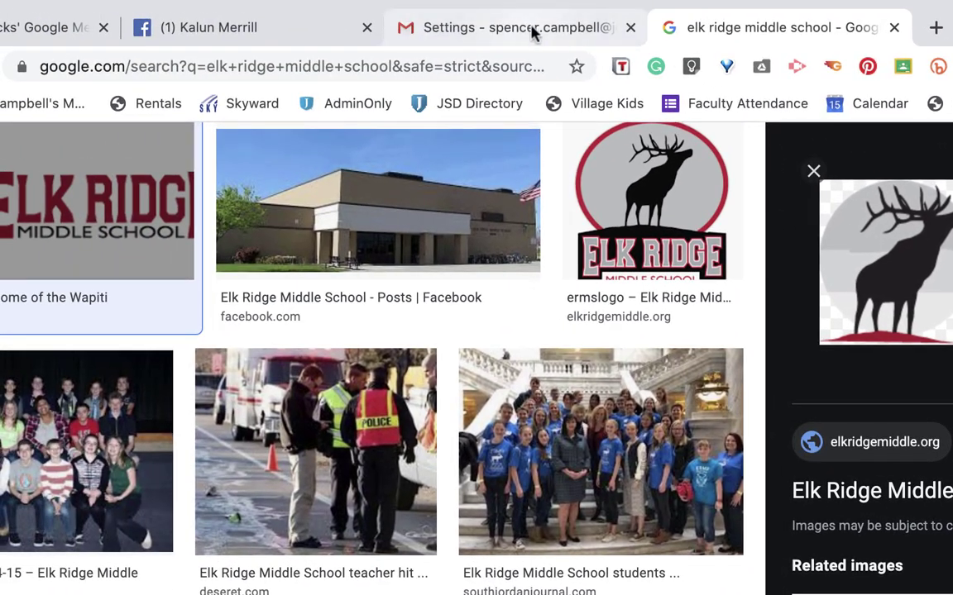
Step: Try to insert the logo into the Gmail signature by web address with the copied link, and clear the URL
click(468, 14)
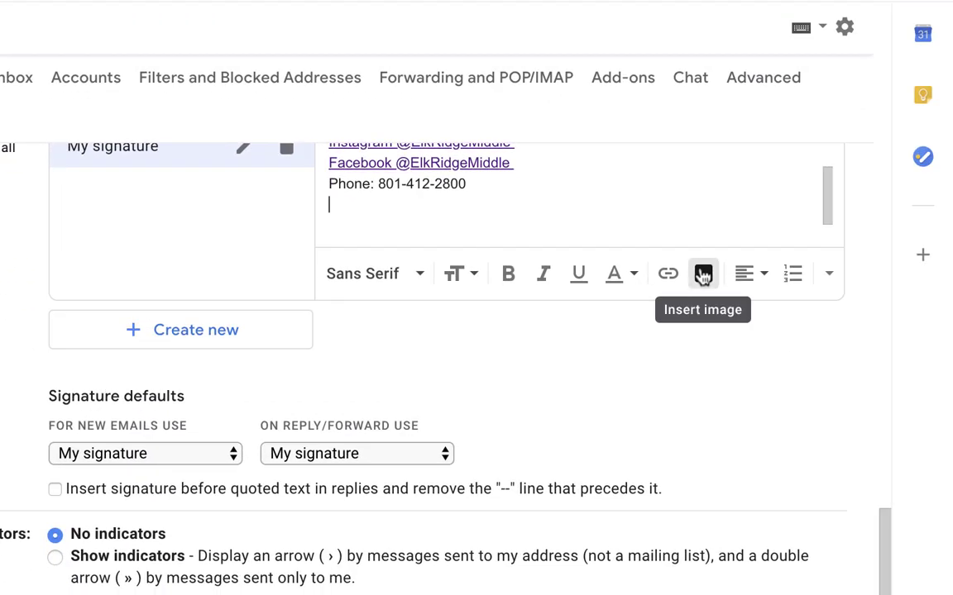
click(703, 274)
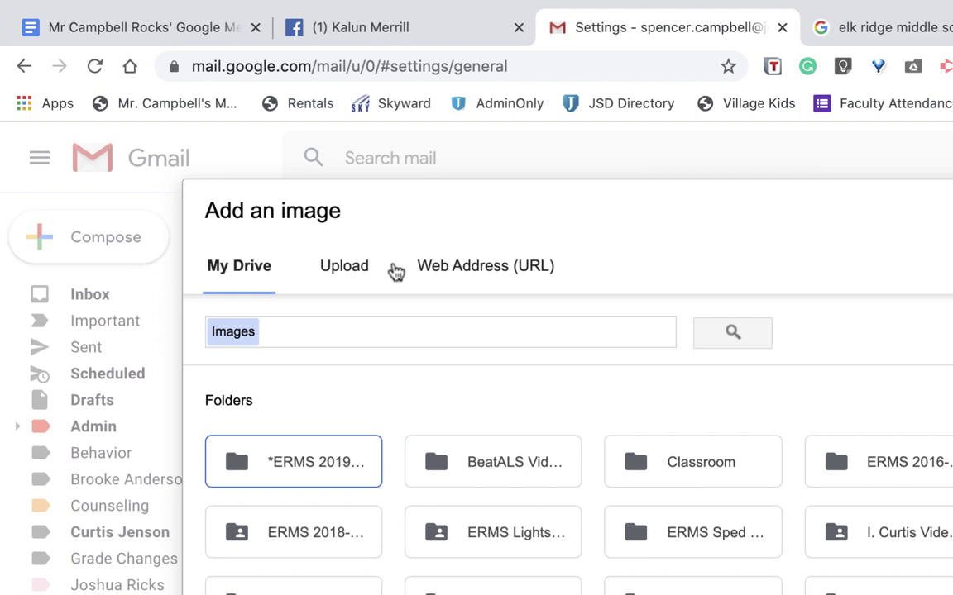
click(454, 274)
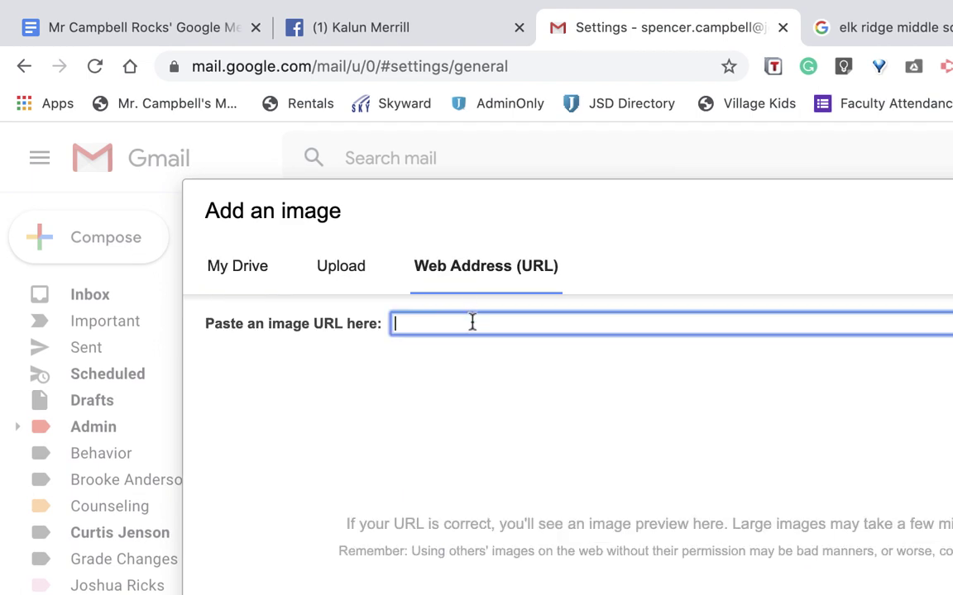
key(super+v)
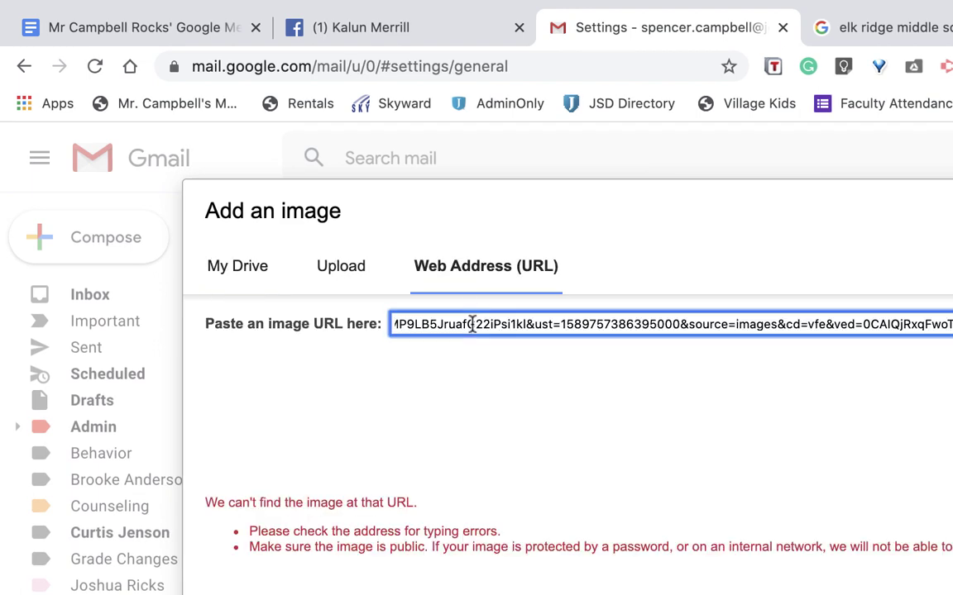
key(super+a)
key(BackSpace)
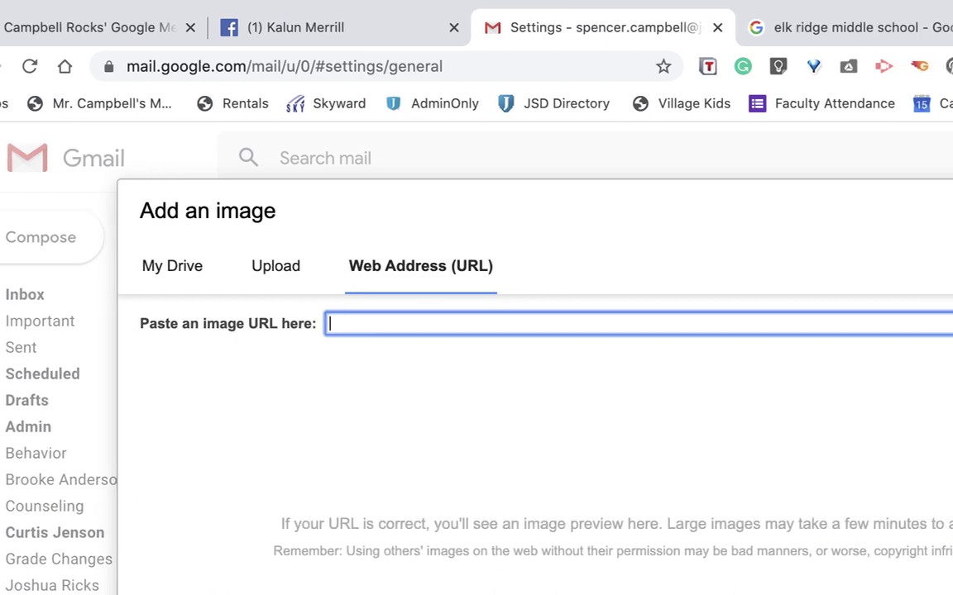
Step: Copy the image address of the Elk Ridge Middle School logo in the Google image results and return to Gmail
click(898, 32)
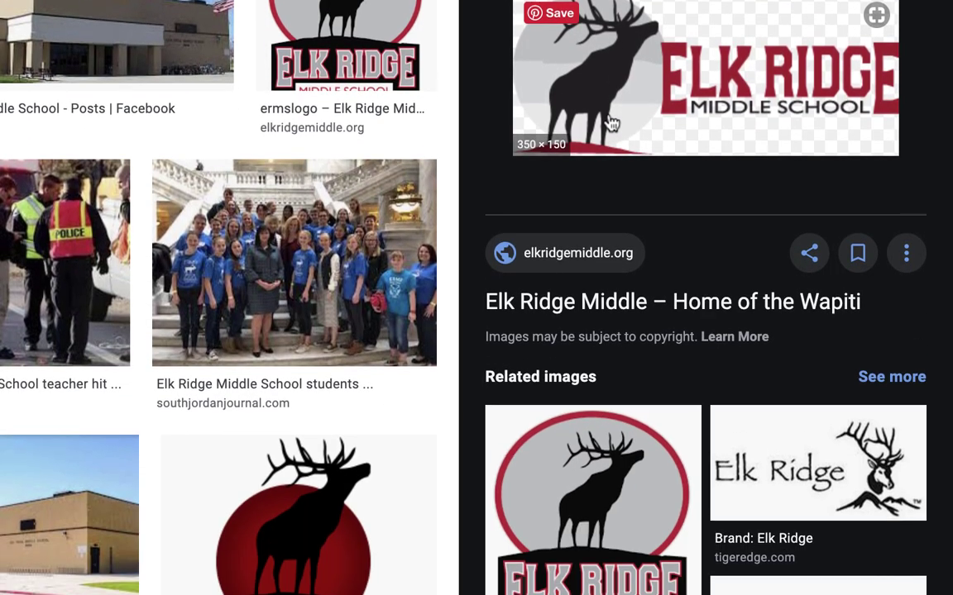
right_click(608, 311)
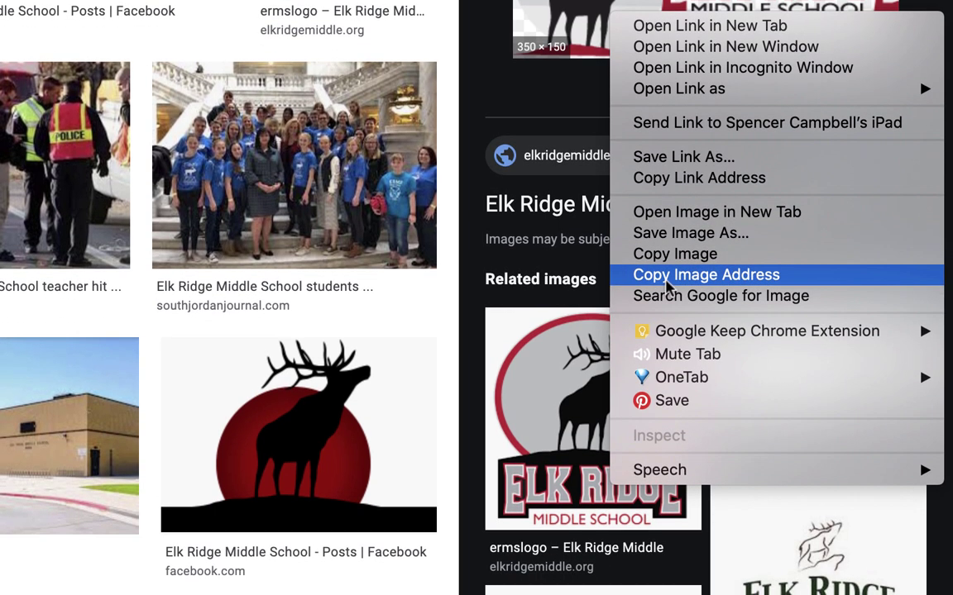
click(672, 324)
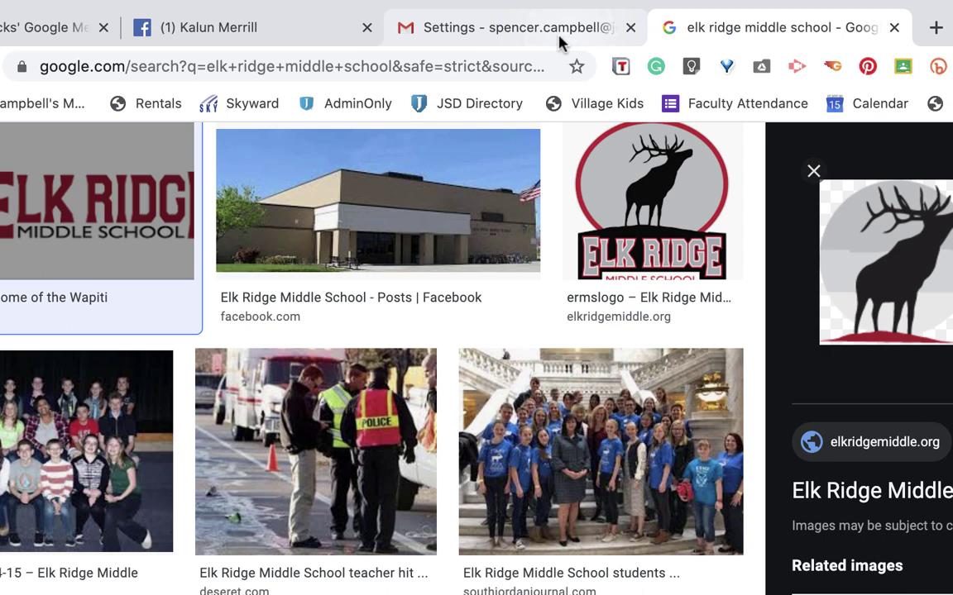
click(559, 37)
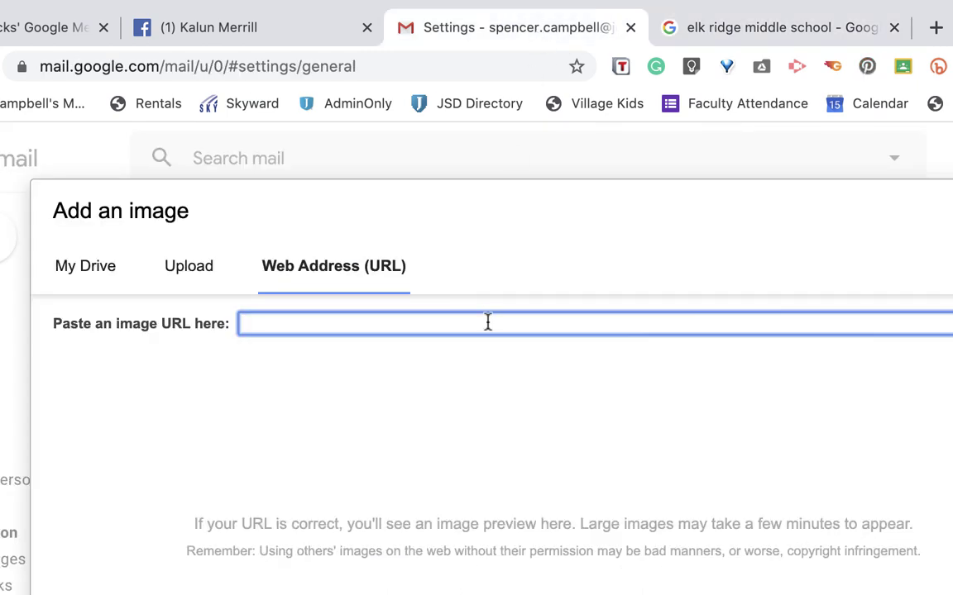
Step: Insert the logo into the signature from the copied image address and remove it again
key(super+v)
key(Return)
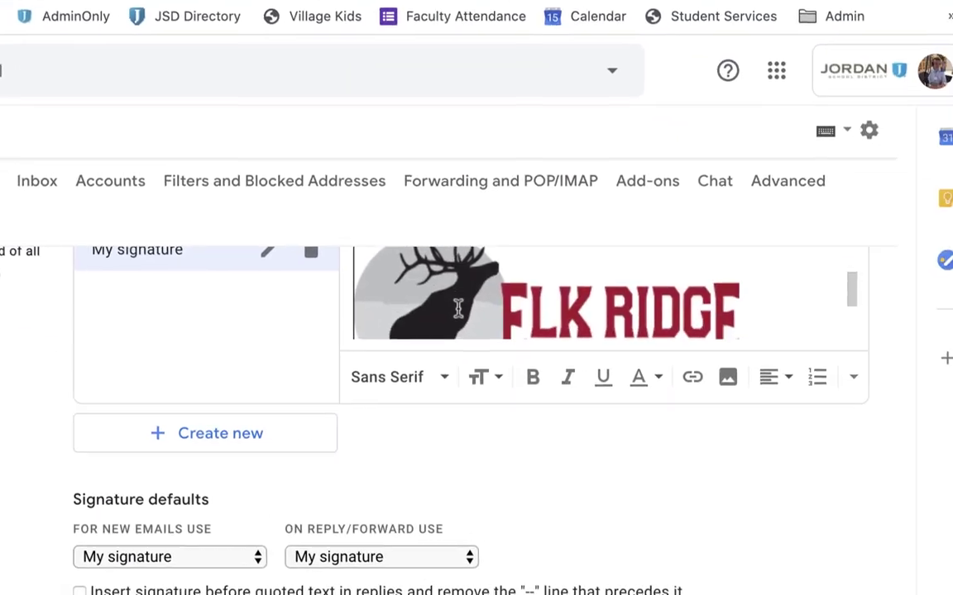
click(661, 389)
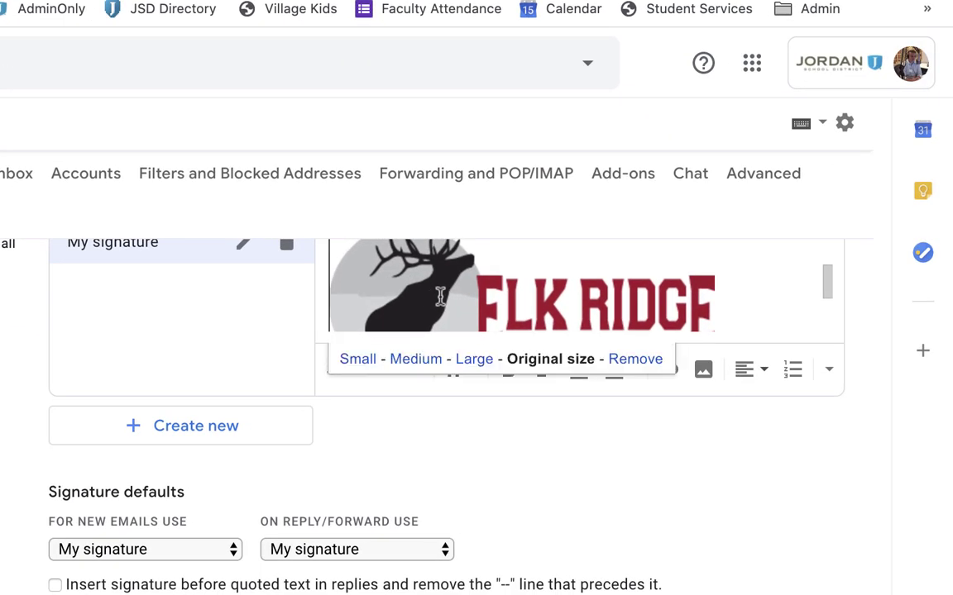
click(723, 306)
scroll(723, 306, down, 3)
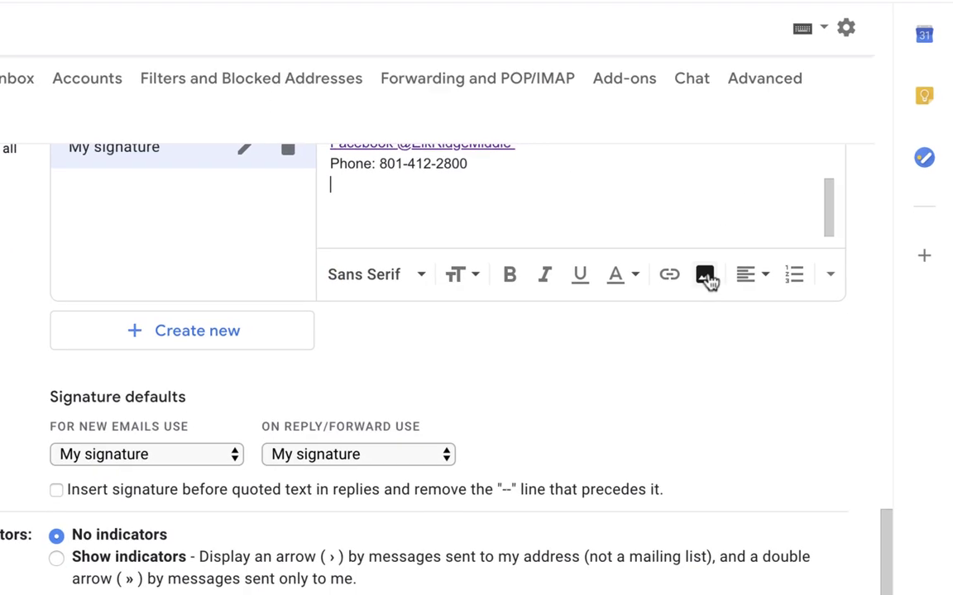
Step: Insert the logo below the phone number in the signature by web address, using the copied image address
click(703, 279)
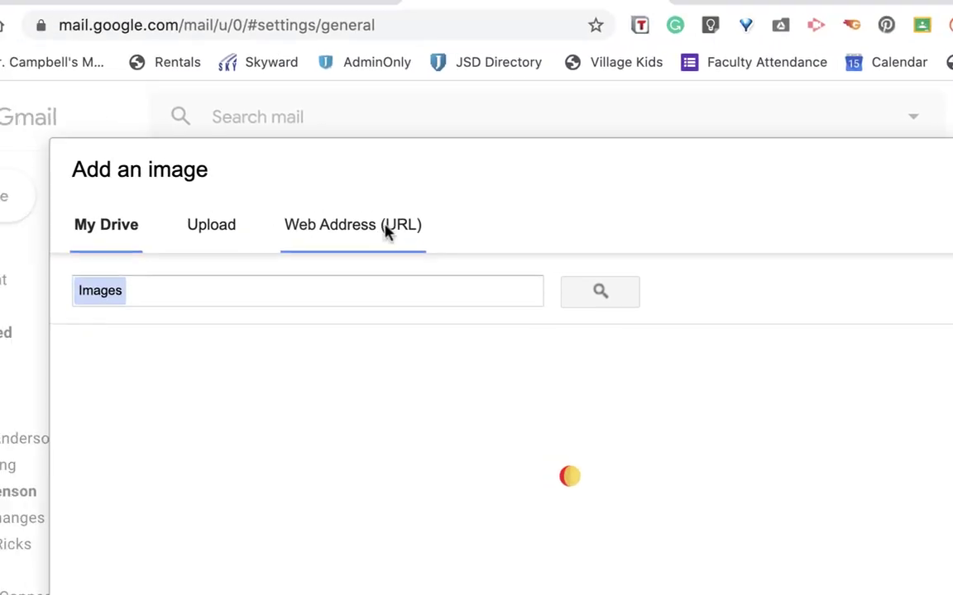
click(386, 233)
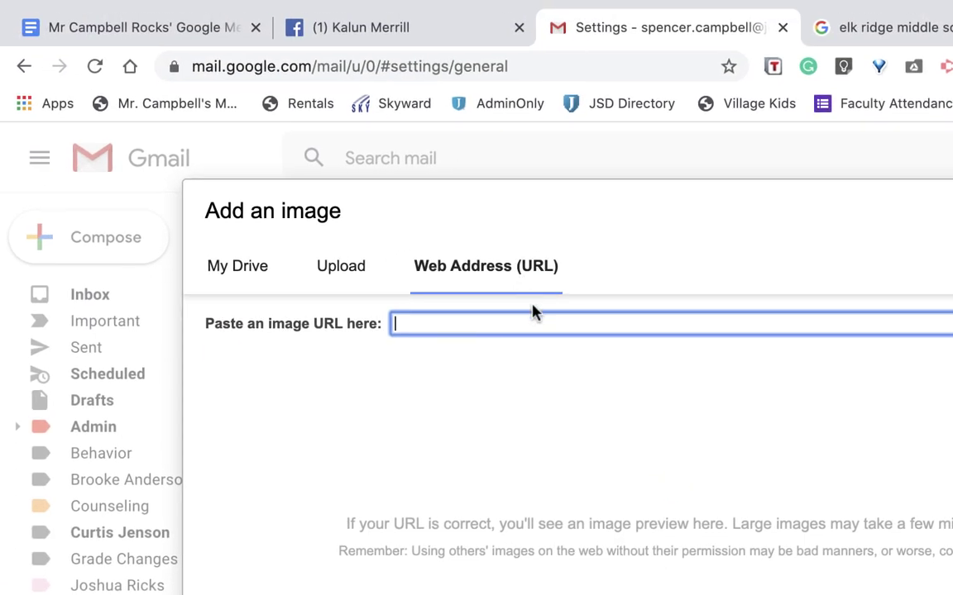
key(super+v)
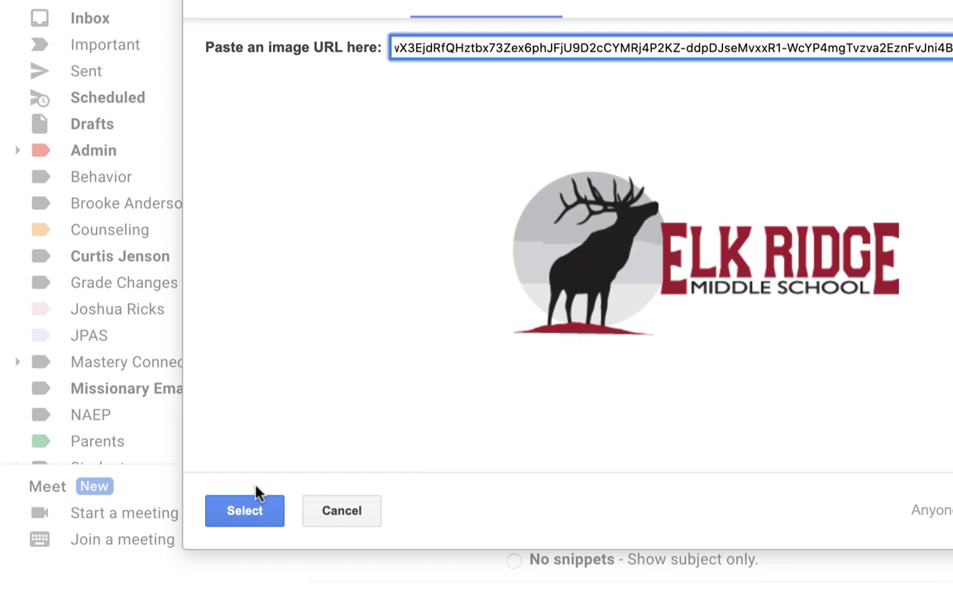
click(244, 501)
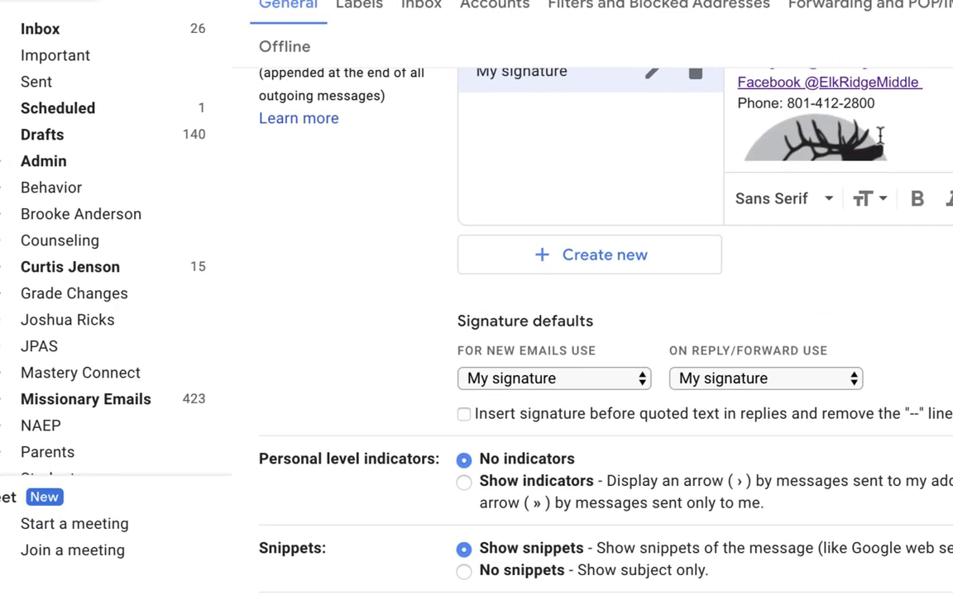
Step: Resize the logo in the signature to Small, trying Medium first
scroll(880, 136, down, 2)
click(861, 120)
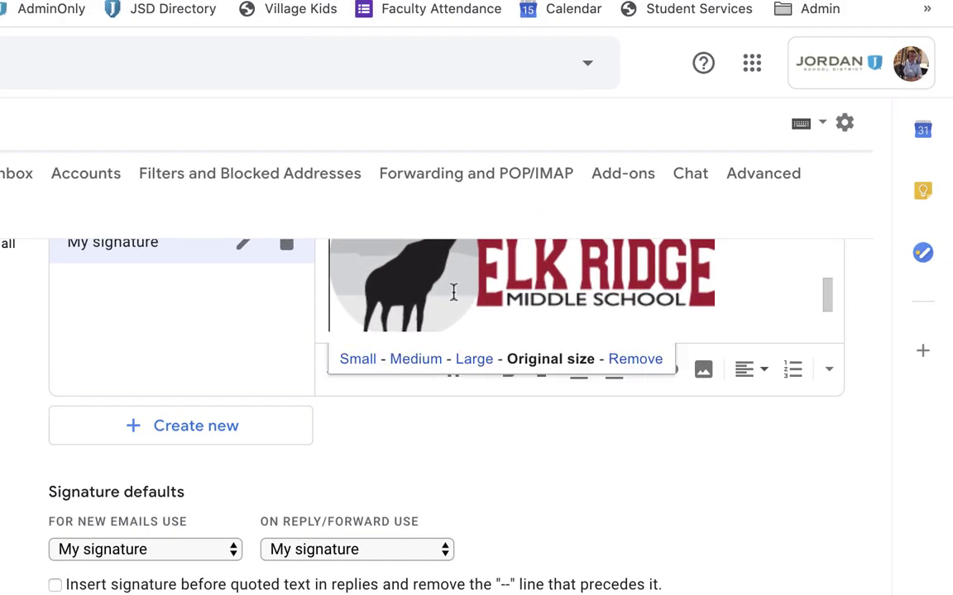
click(416, 359)
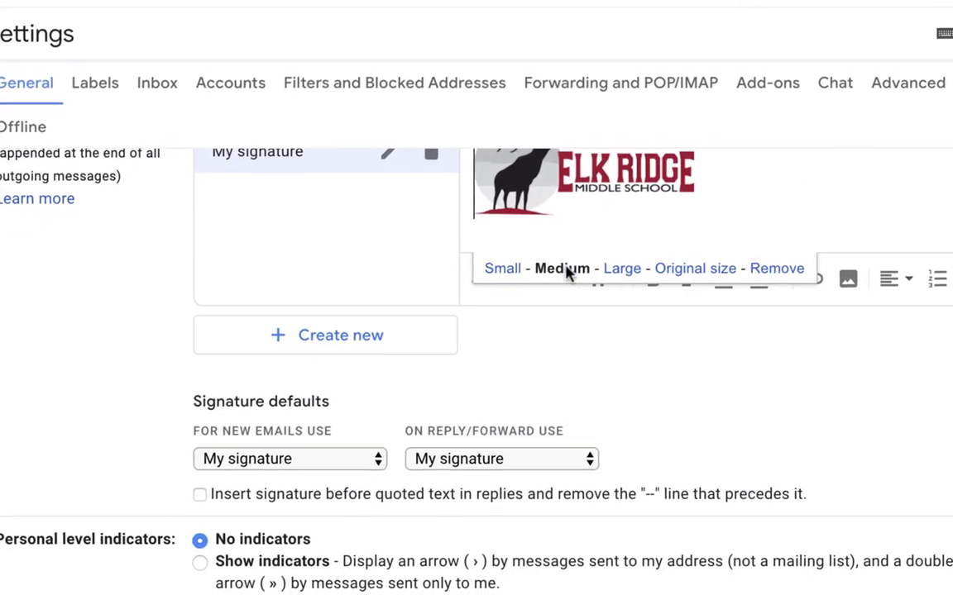
click(513, 268)
scroll(570, 279, up, 2)
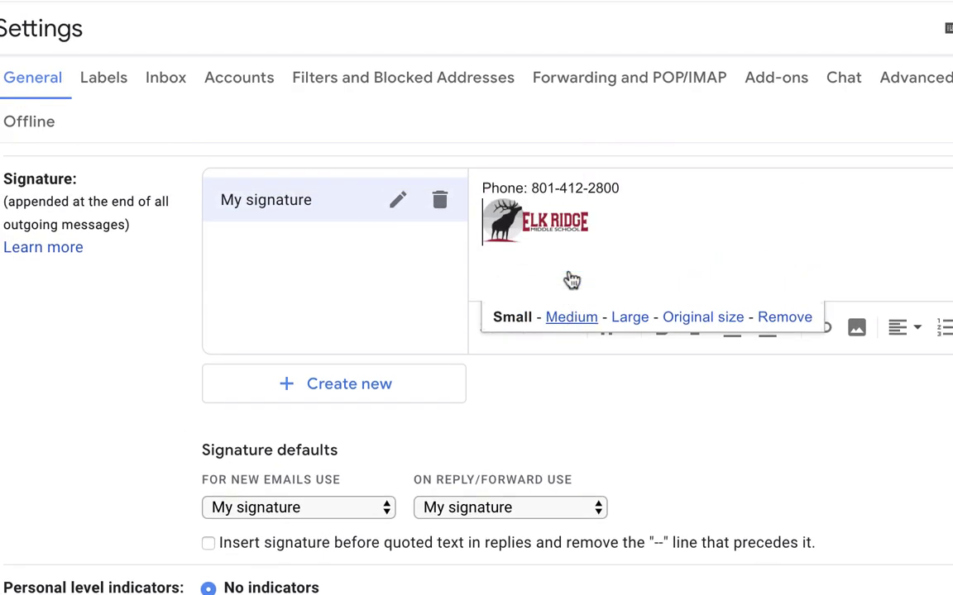
scroll(623, 302, up, 3)
scroll(623, 301, down, 2)
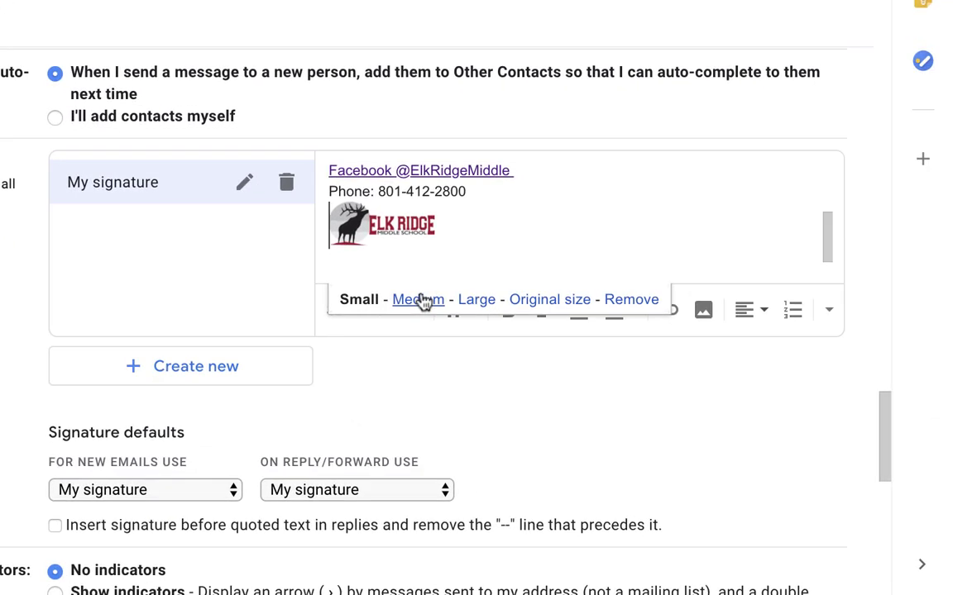
Step: Try the Medium size on the signature logo and set it back to Small
click(418, 300)
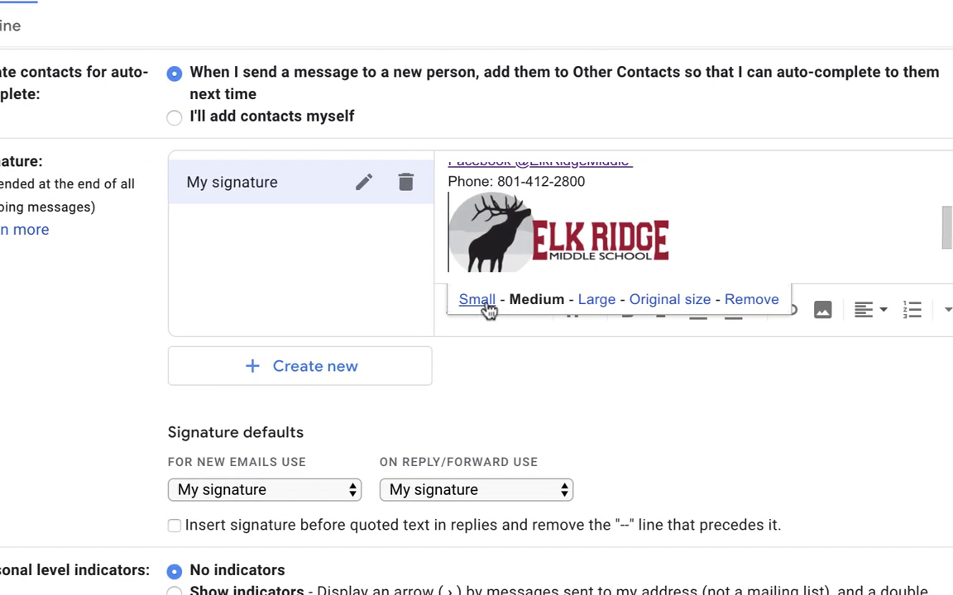
click(487, 303)
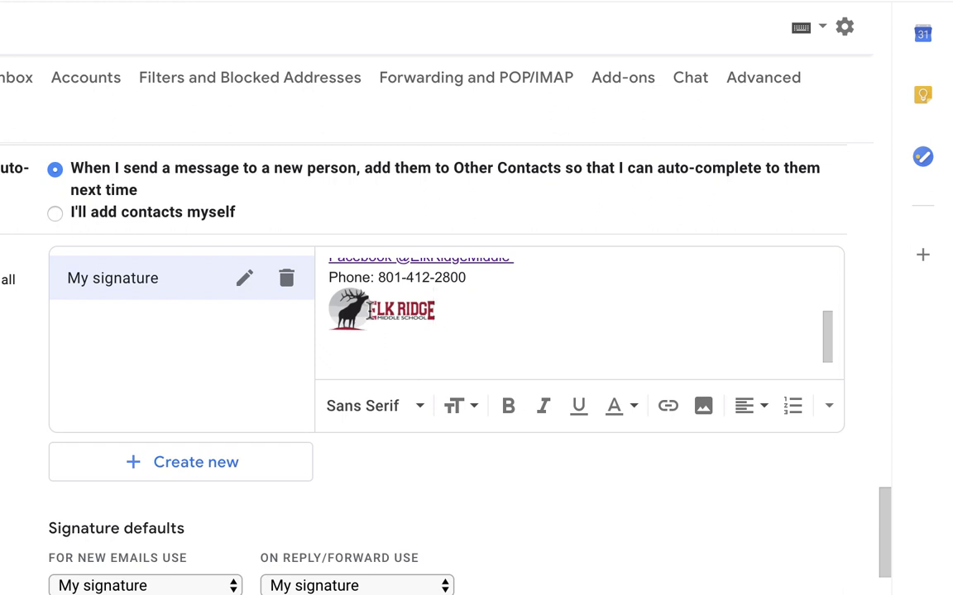
Step: Link the Elk Ridge logo image in the signature to the web address elkridgemiddle.org
click(472, 327)
drag(444, 310, 334, 307)
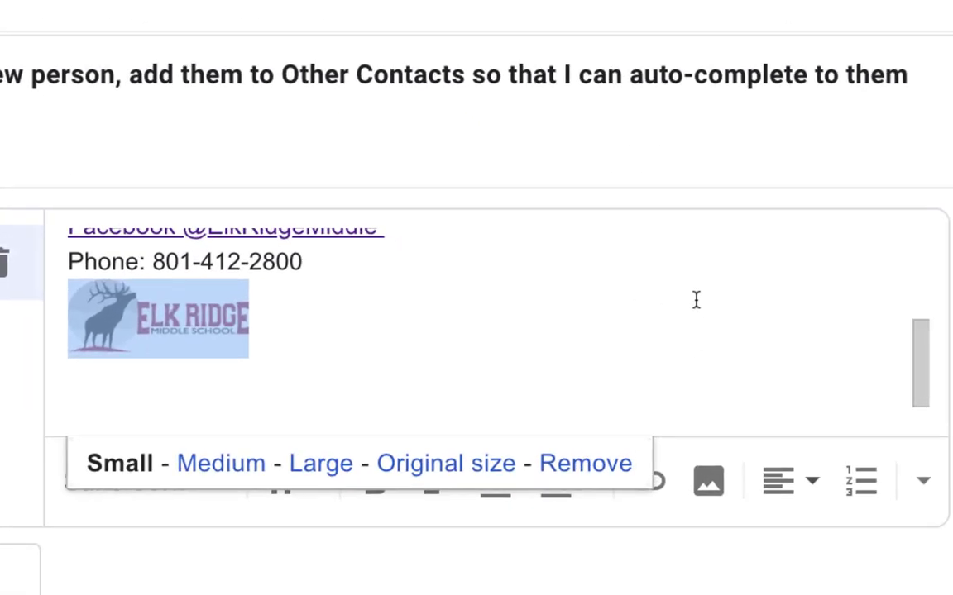
click(659, 390)
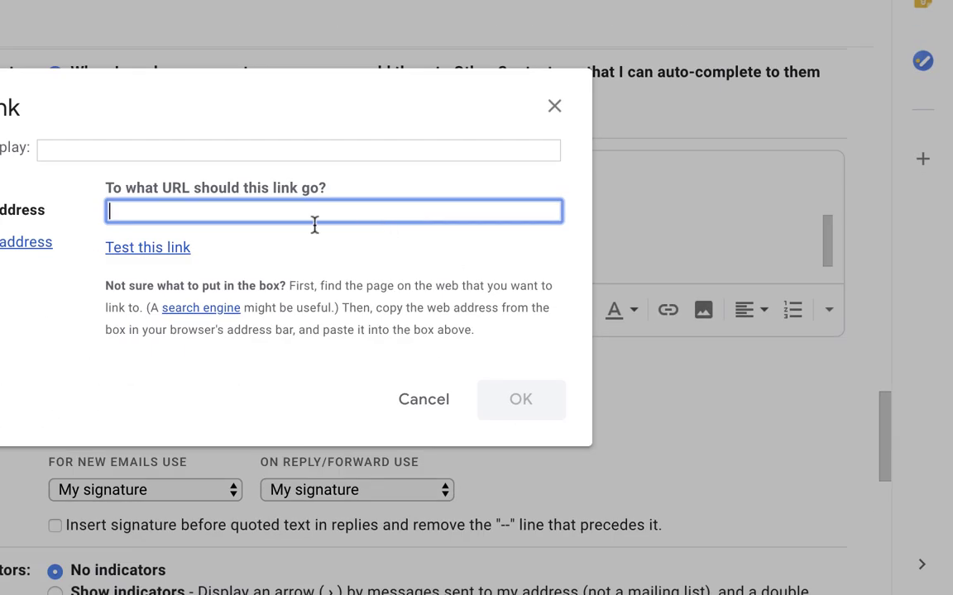
text(elkr)
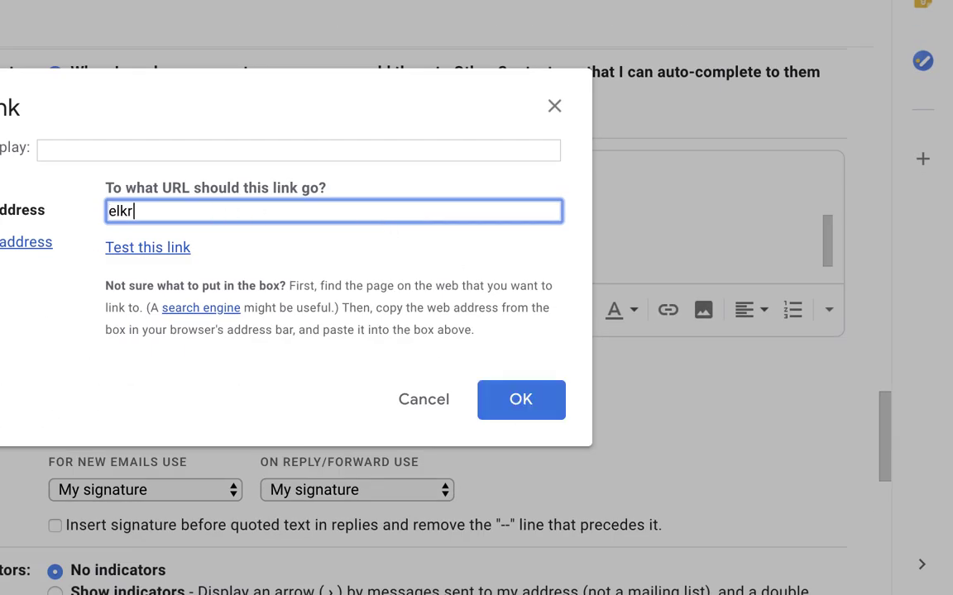
text(idge)
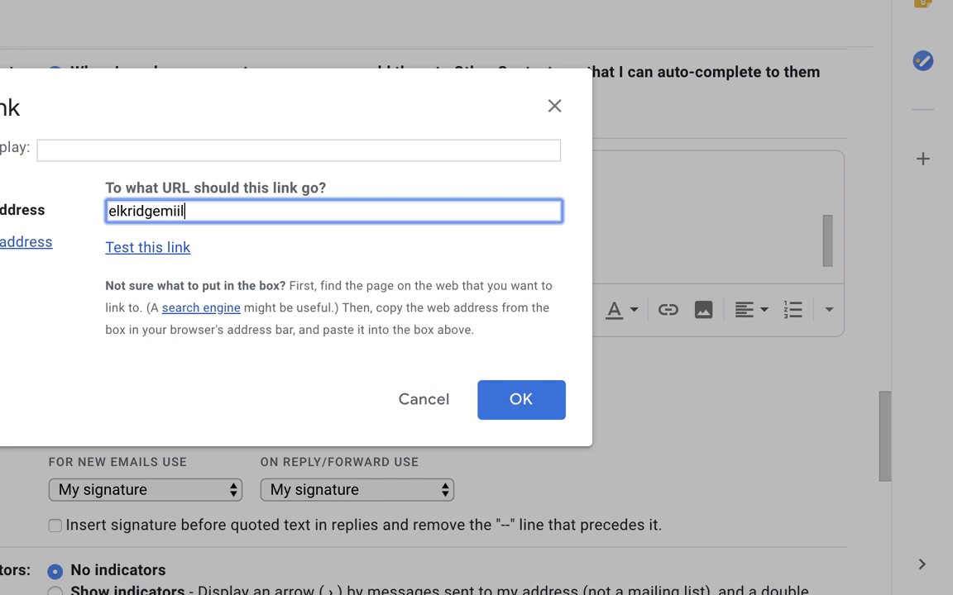
text(middle.org)
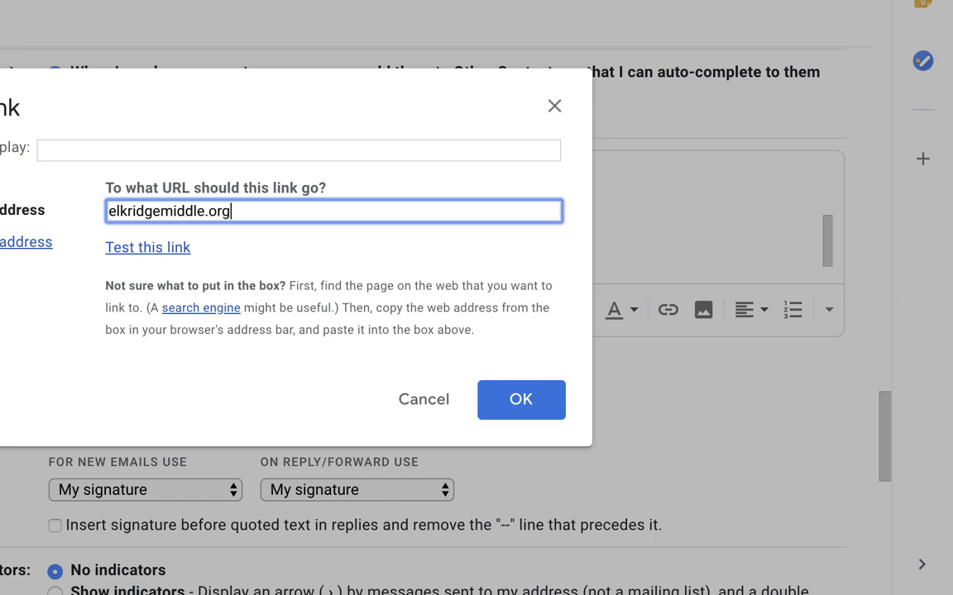
click(504, 410)
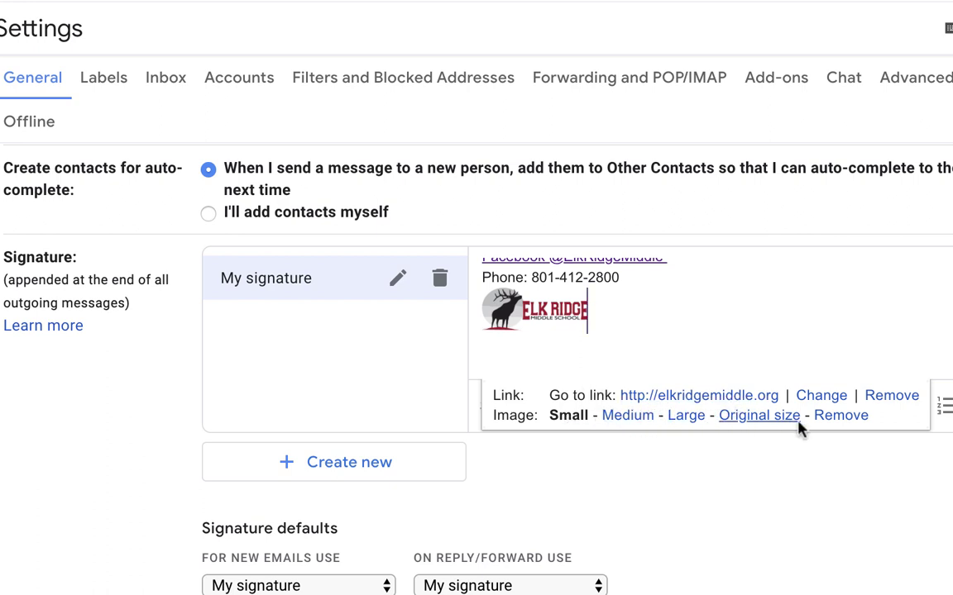
Step: Save the changed signature settings
scroll(704, 472, down, 3)
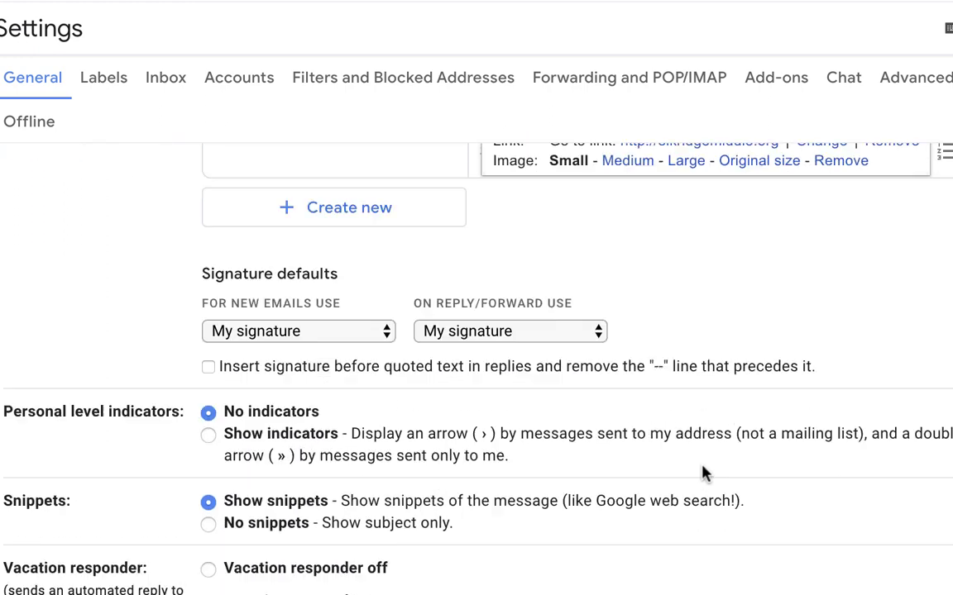
scroll(704, 472, down, 5)
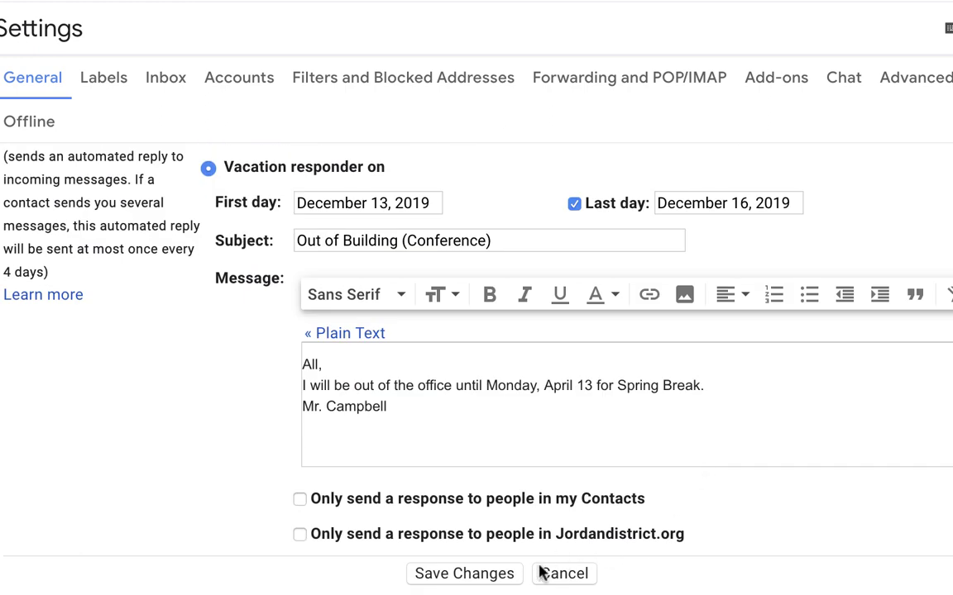
scroll(458, 578, down, 2)
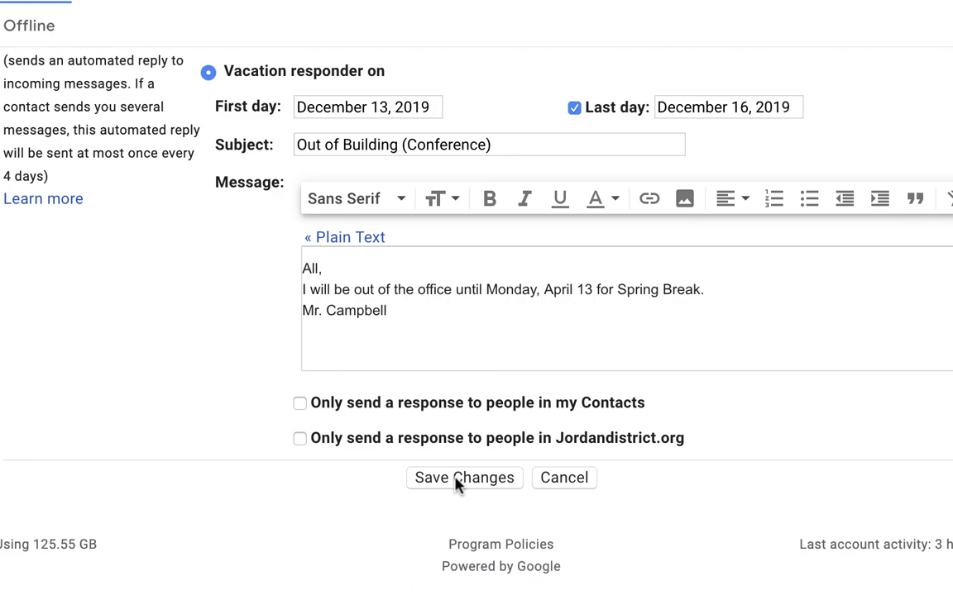
click(457, 479)
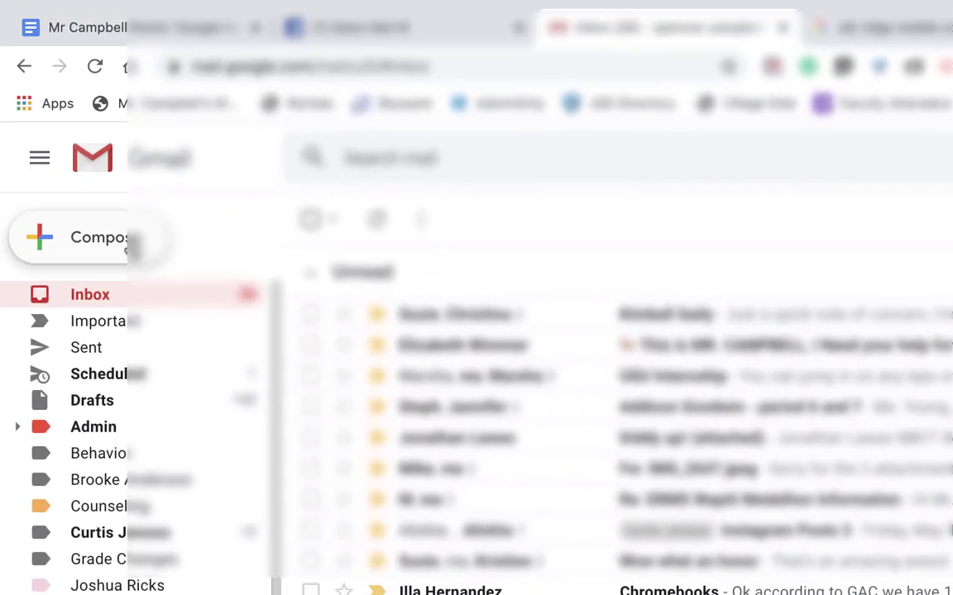
Step: Start a new message to check the signature, and open its logo link to view the school website
click(128, 243)
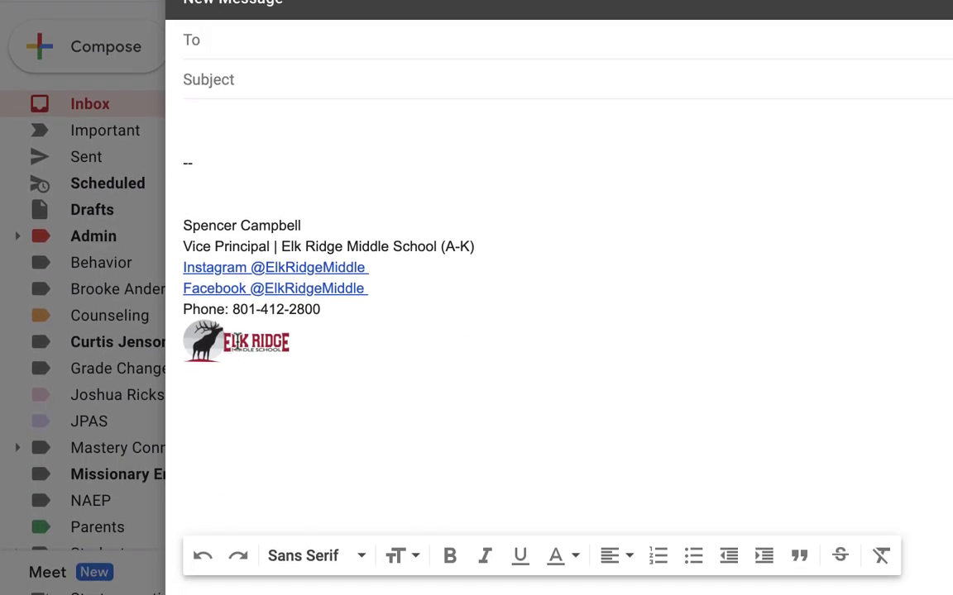
click(238, 343)
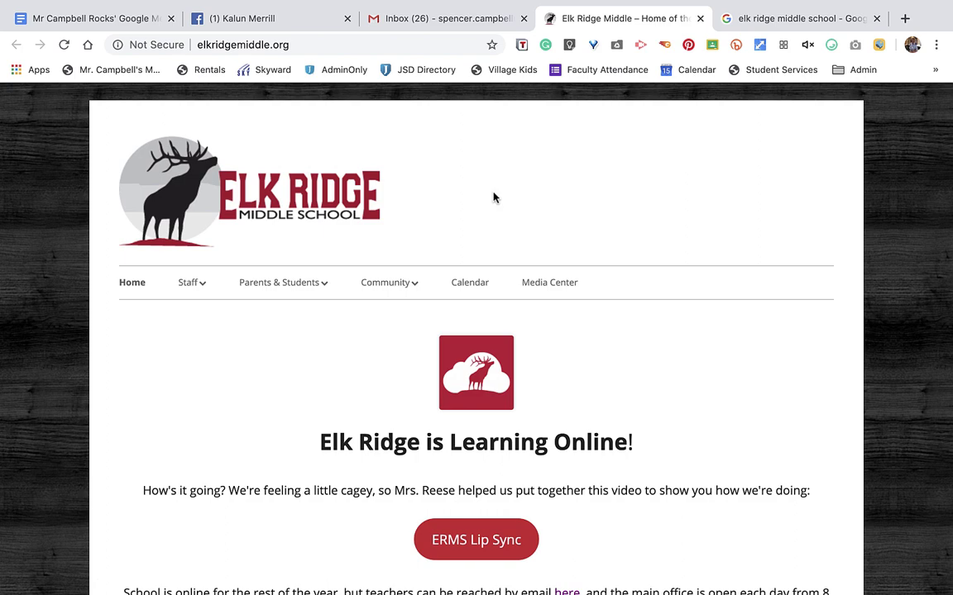
scroll(624, 291, down, 3)
scroll(624, 292, up, 3)
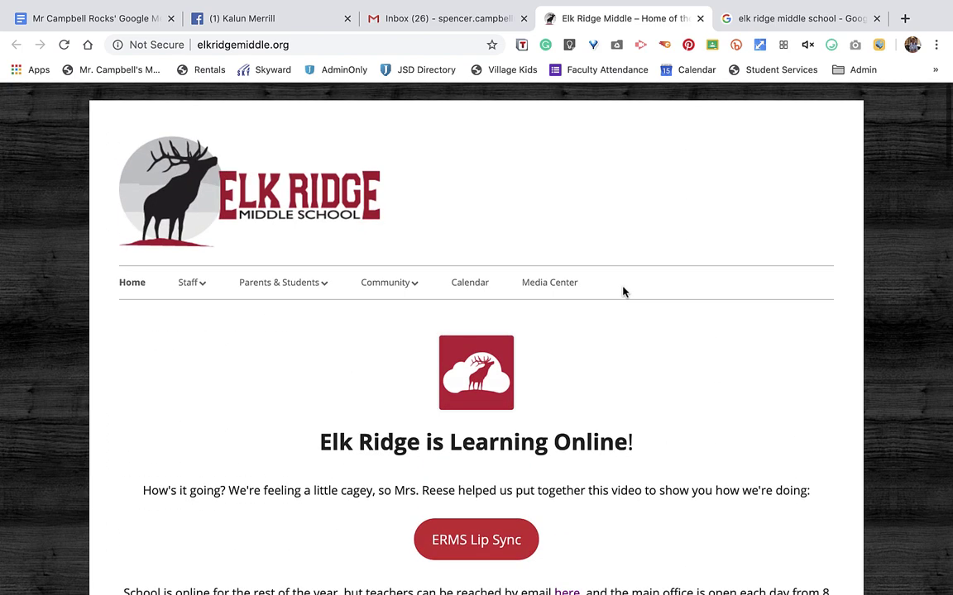